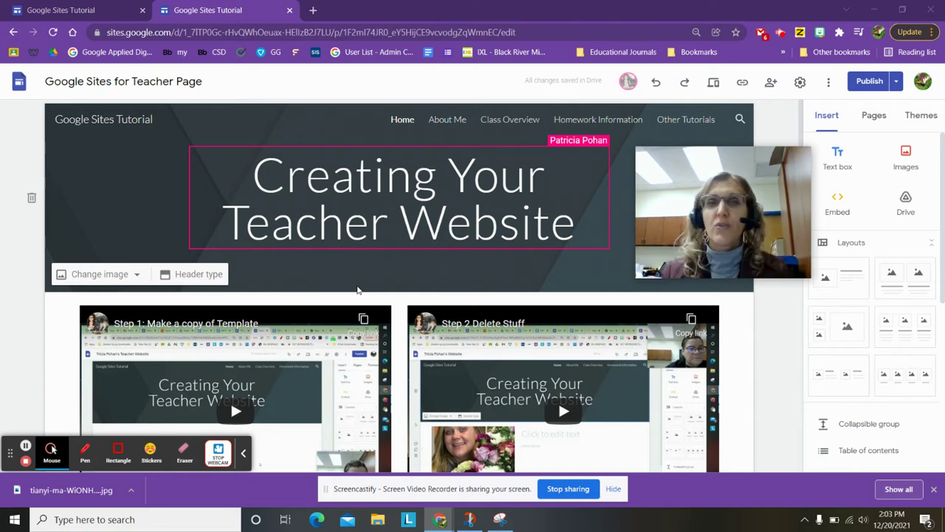
# Raise the computer's sound volume to maximum.
pyautogui.press('XF86AudioLowerVolume')
pyautogui.press('XF86AudioRaiseVolume')
pyautogui.press('XF86AudioRaiseVolume')
pyautogui.press('XF86AudioRaiseVolume')
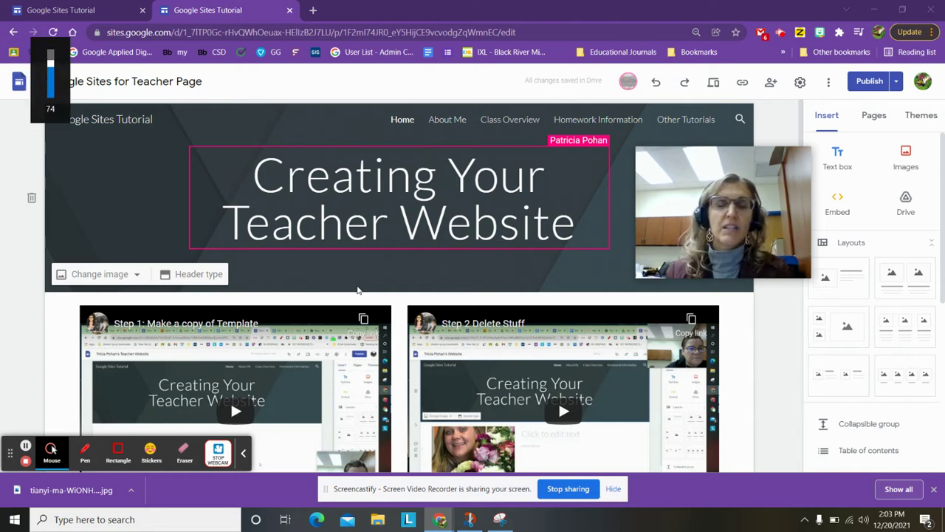
pyautogui.press('XF86AudioRaiseVolume')
pyautogui.press('XF86AudioRaiseVolume')
pyautogui.press('XF86AudioRaiseVolume')
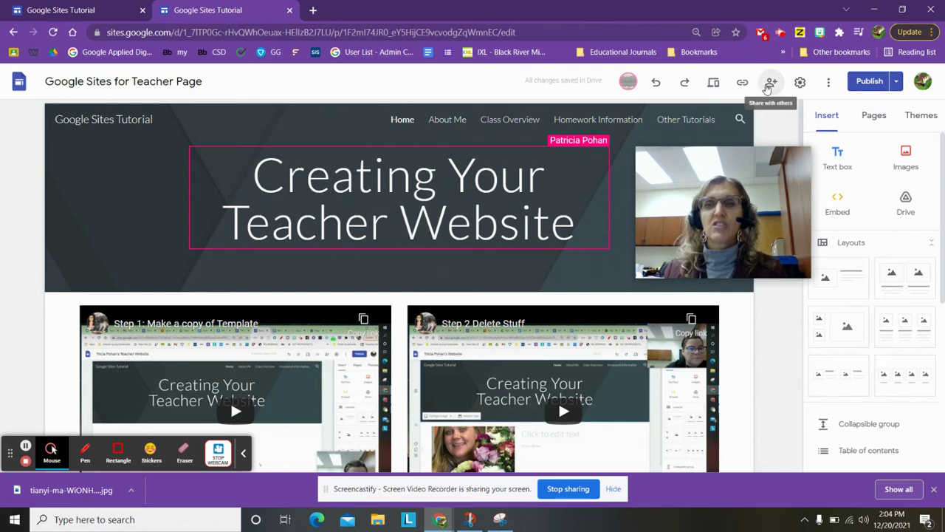
# Review the site's sharing settings, leaving the collaborator with editor access.
pyautogui.click(768, 85)
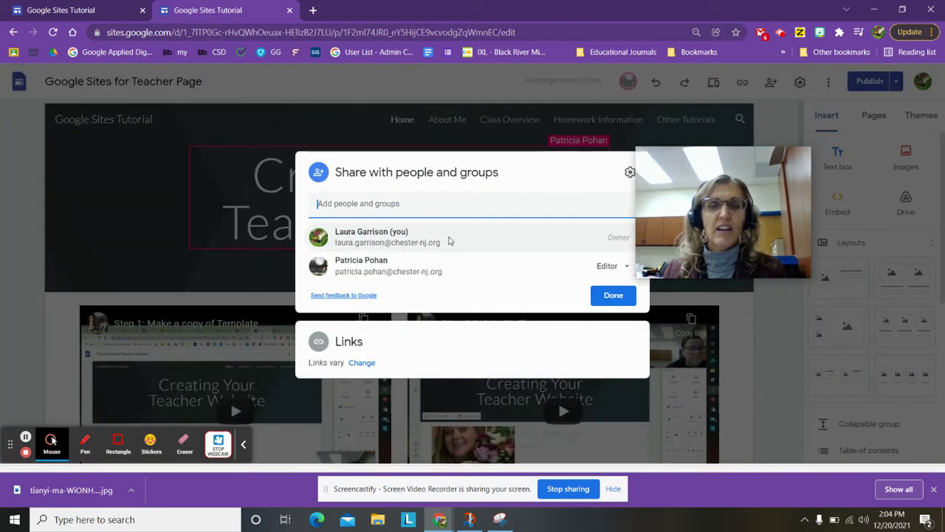
pyautogui.moveTo(715, 254); pyautogui.dragTo(789, 197)
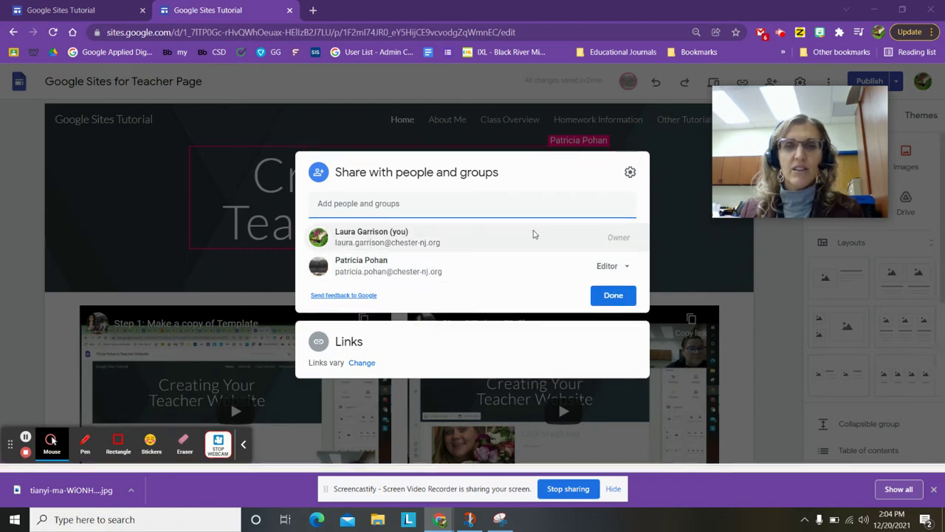
pyautogui.click(603, 277)
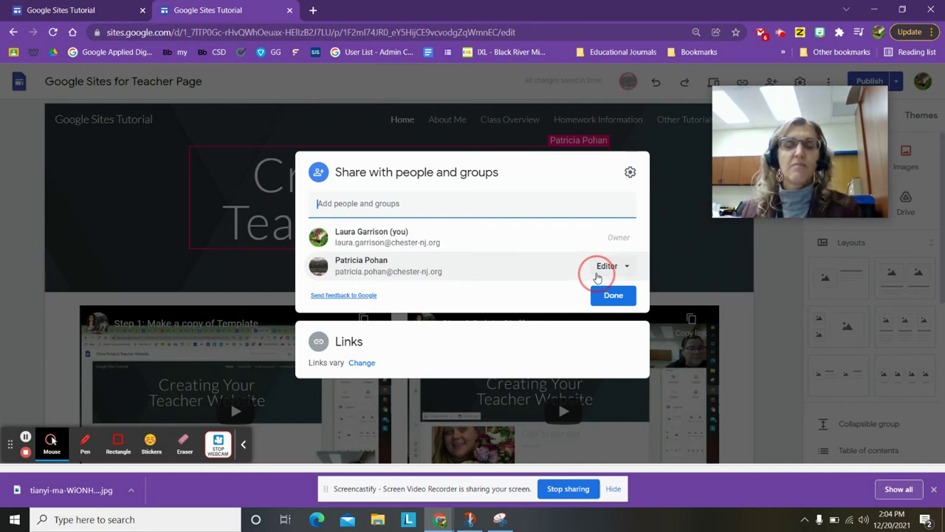
pyautogui.click(612, 275)
pyautogui.click(602, 274)
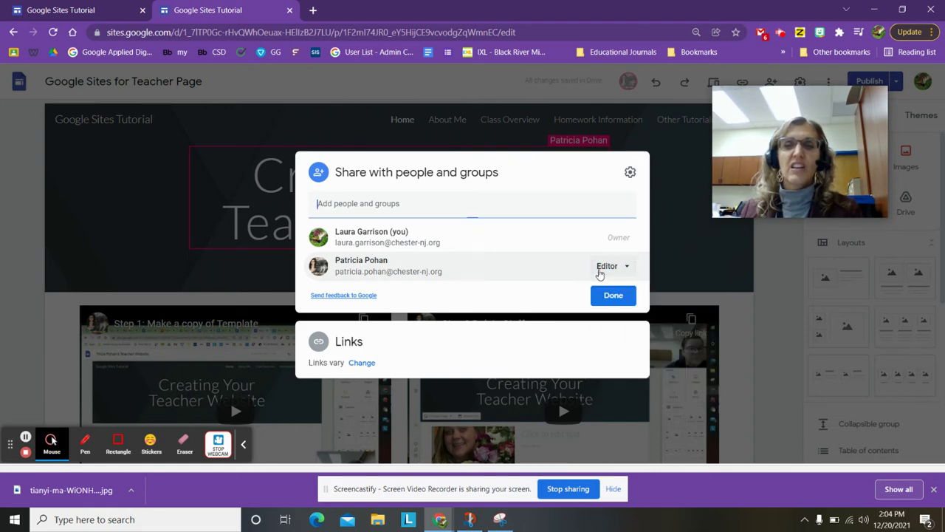
pyautogui.click(600, 274)
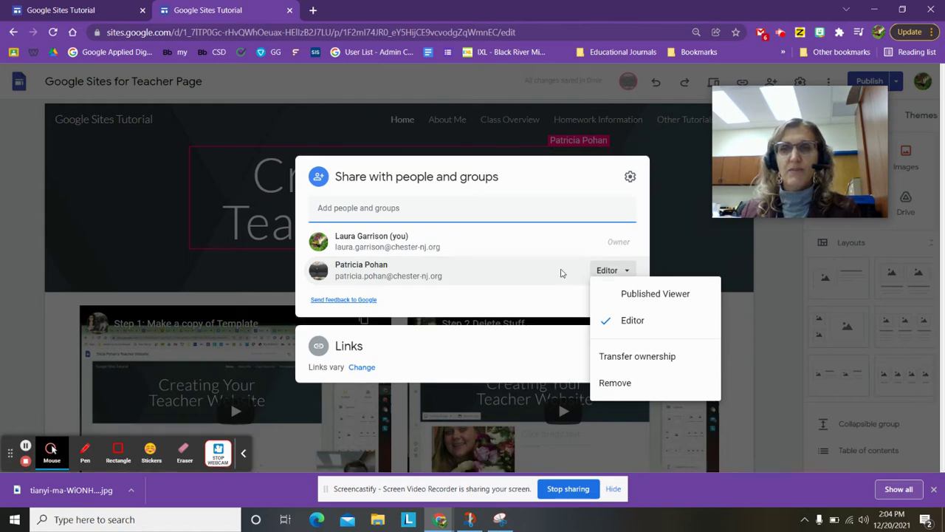
pyautogui.click(560, 271)
pyautogui.moveTo(361, 264)
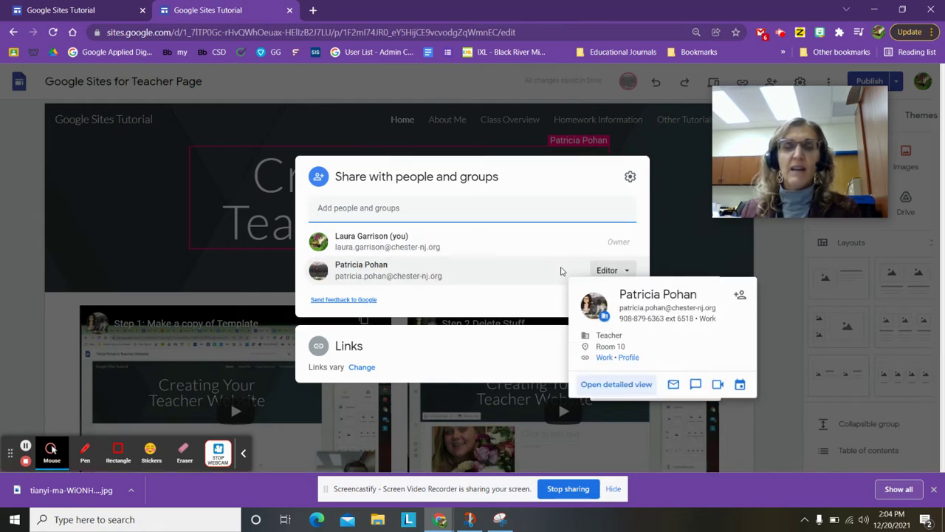
pyautogui.click(700, 252)
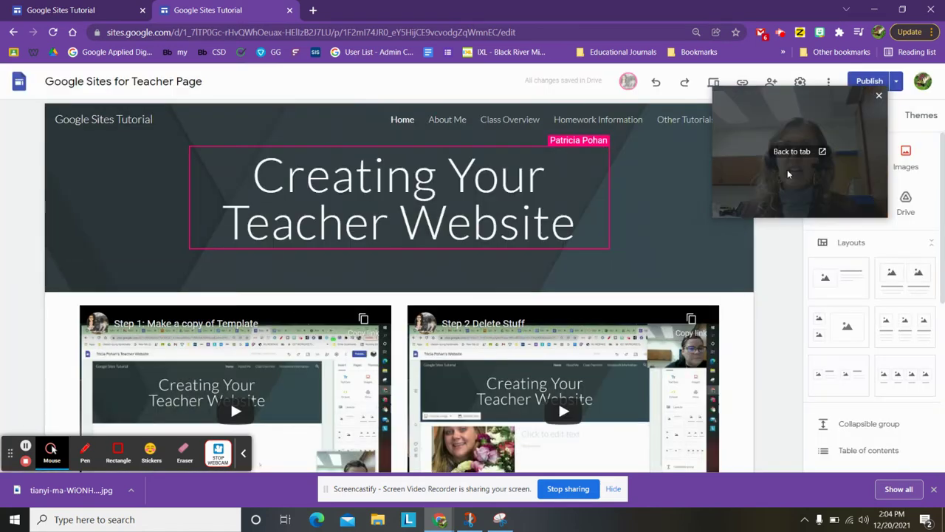
pyautogui.moveTo(787, 169); pyautogui.dragTo(723, 244)
pyautogui.click(510, 170)
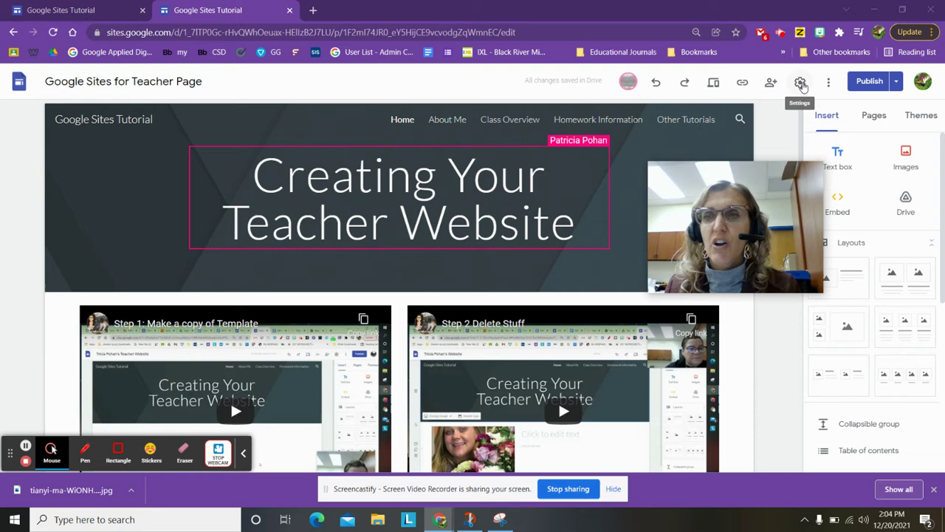
# Look at the Google Sites help page from the extra options menu, then return to the site.
pyautogui.click(830, 86)
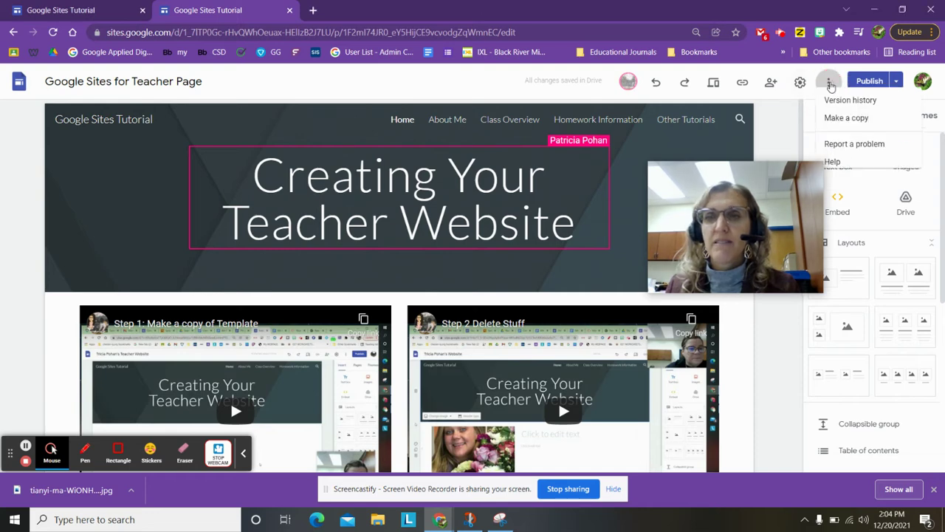
pyautogui.moveTo(804, 190); pyautogui.dragTo(782, 301)
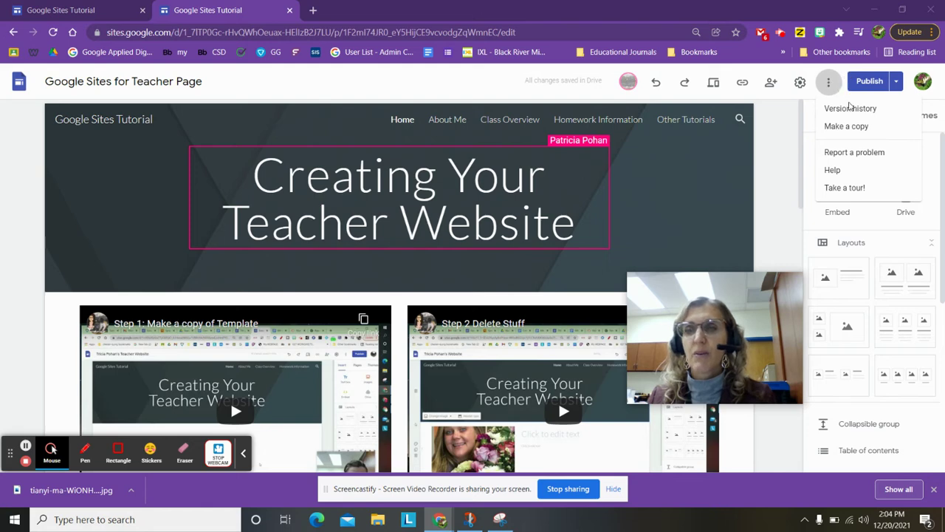
pyautogui.click(833, 170)
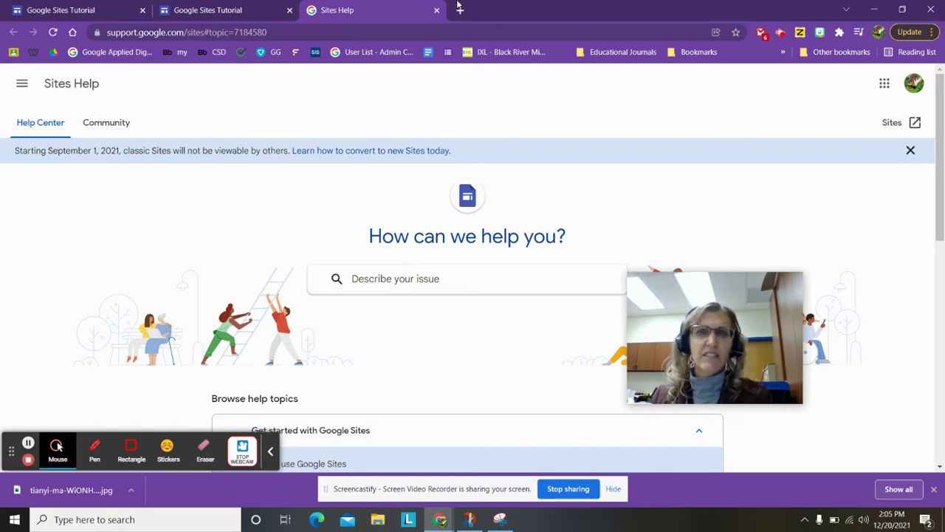
pyautogui.click(436, 10)
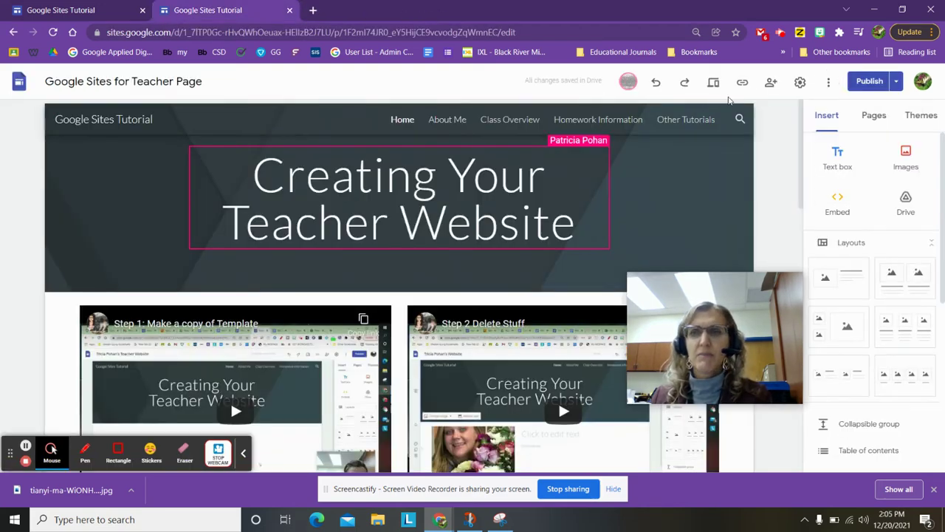
# Set the site navigation to Side mode with White colour.
pyautogui.click(800, 84)
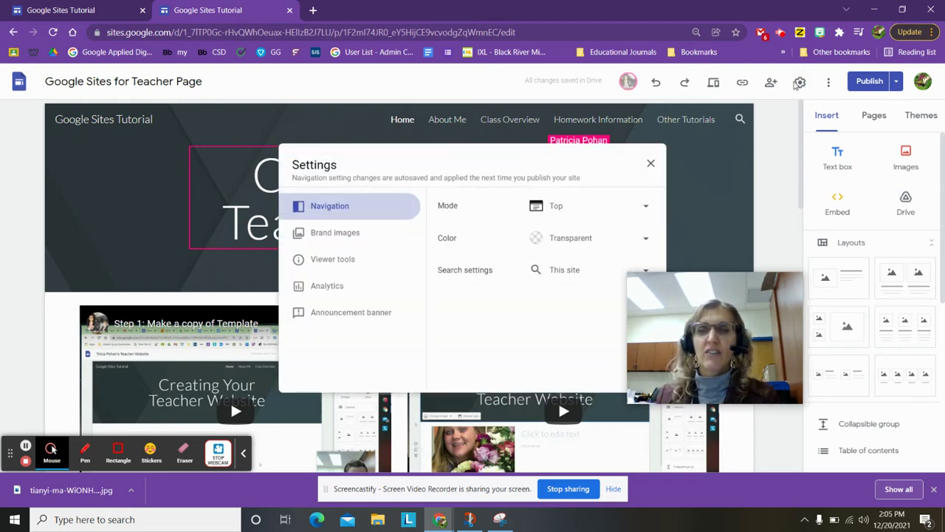
pyautogui.click(557, 209)
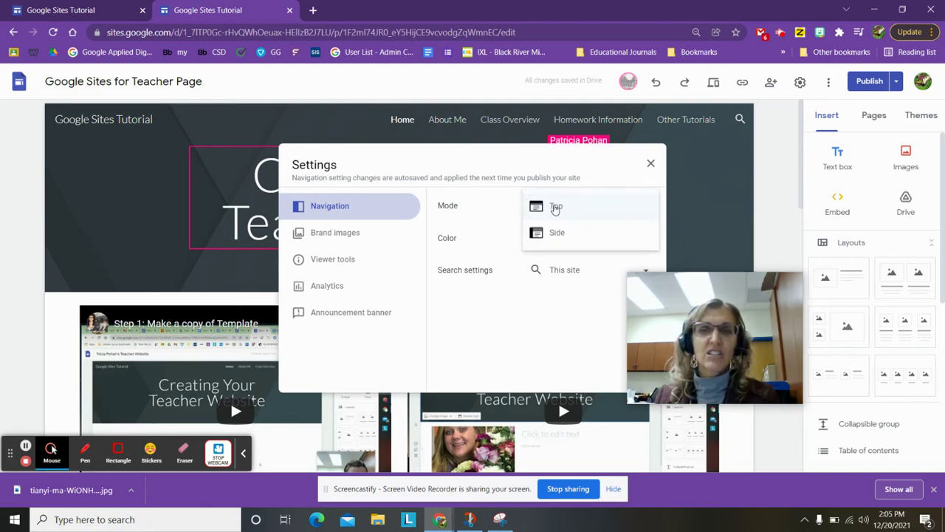
pyautogui.click(554, 234)
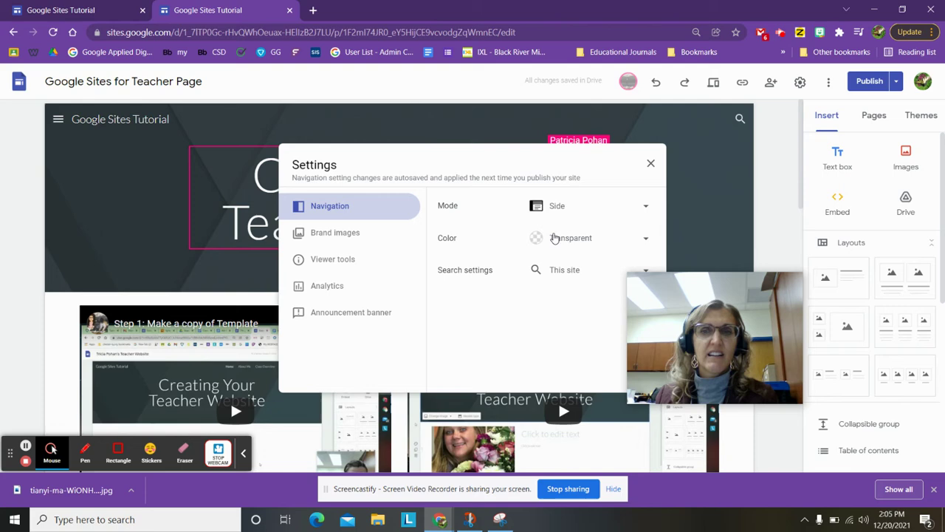
pyautogui.click(554, 242)
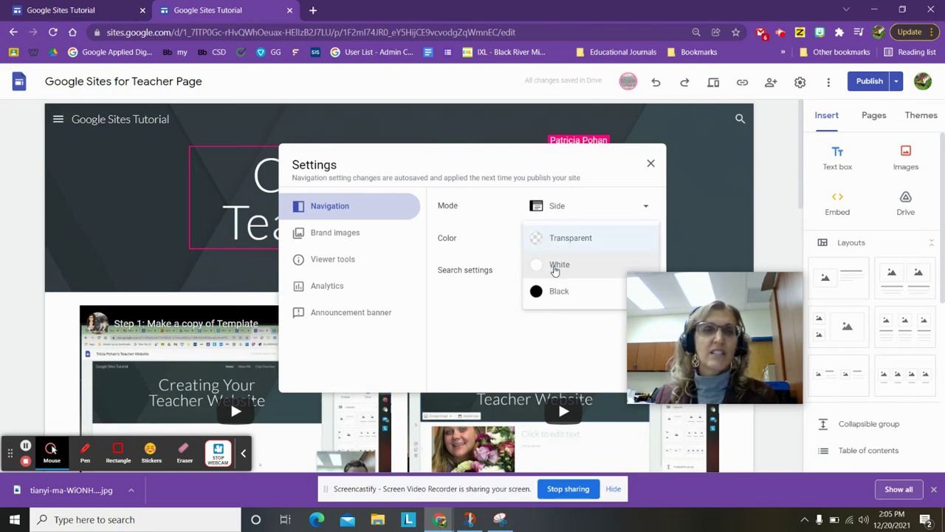
pyautogui.click(556, 266)
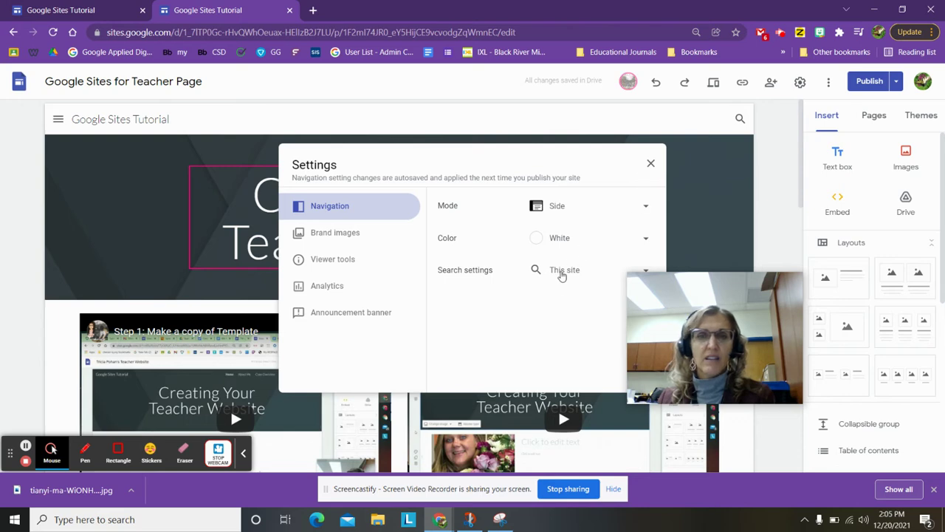
# Preview the site and visit About Me, Class Overview, Homework Information and Other Tutorials.
pyautogui.click(714, 83)
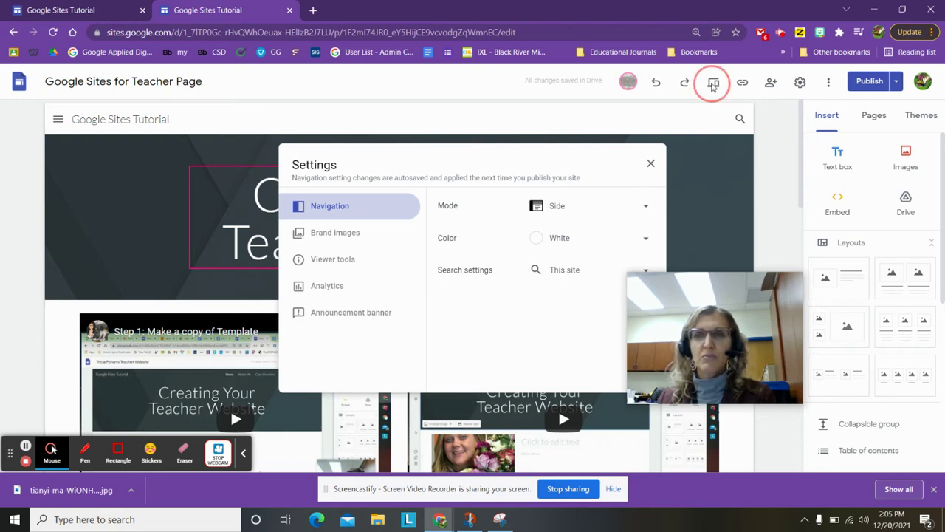
pyautogui.click(714, 84)
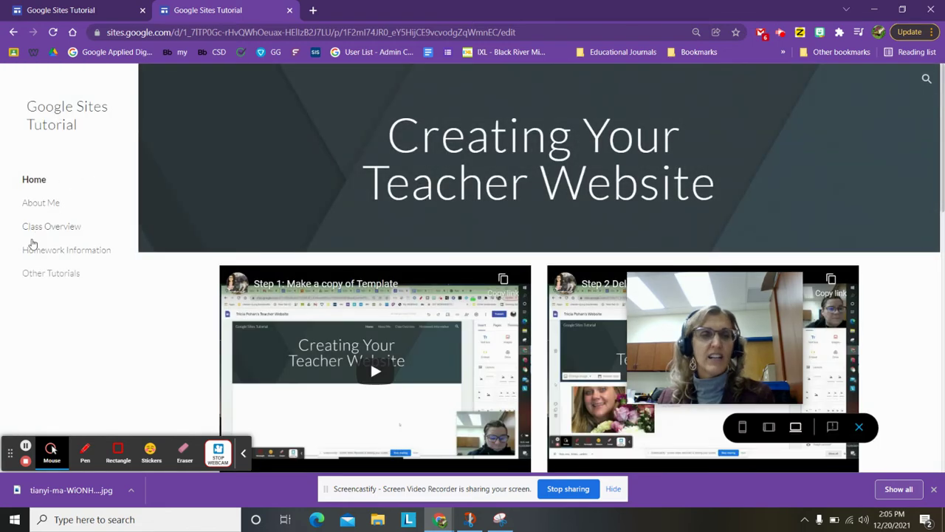
pyautogui.click(42, 207)
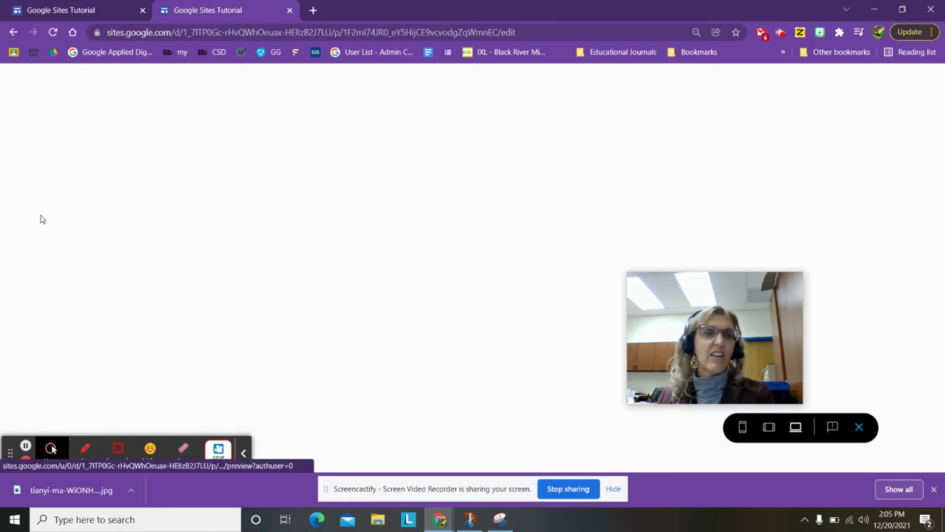
pyautogui.click(42, 229)
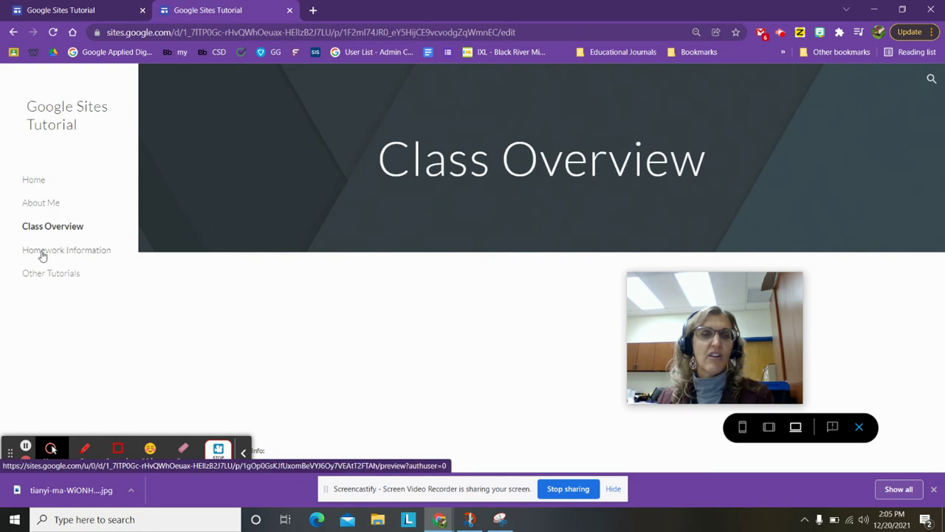
pyautogui.click(42, 253)
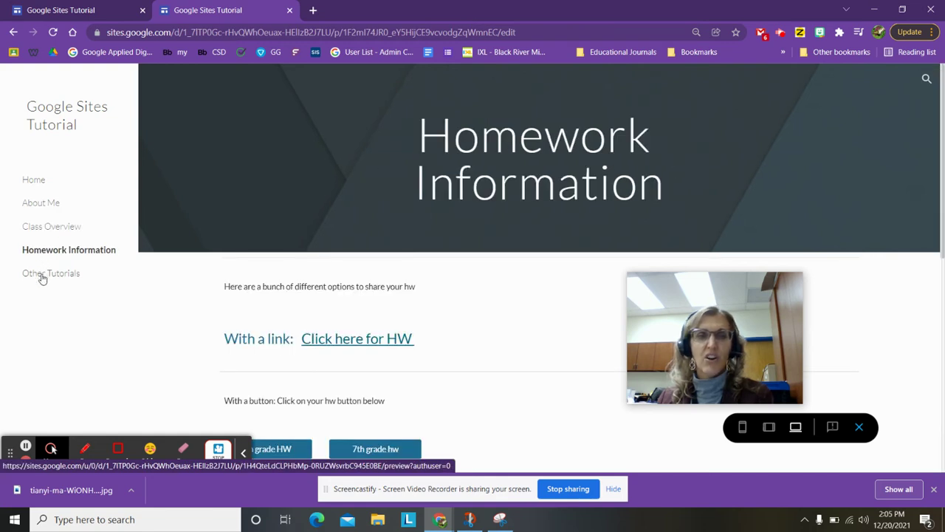
pyautogui.click(42, 274)
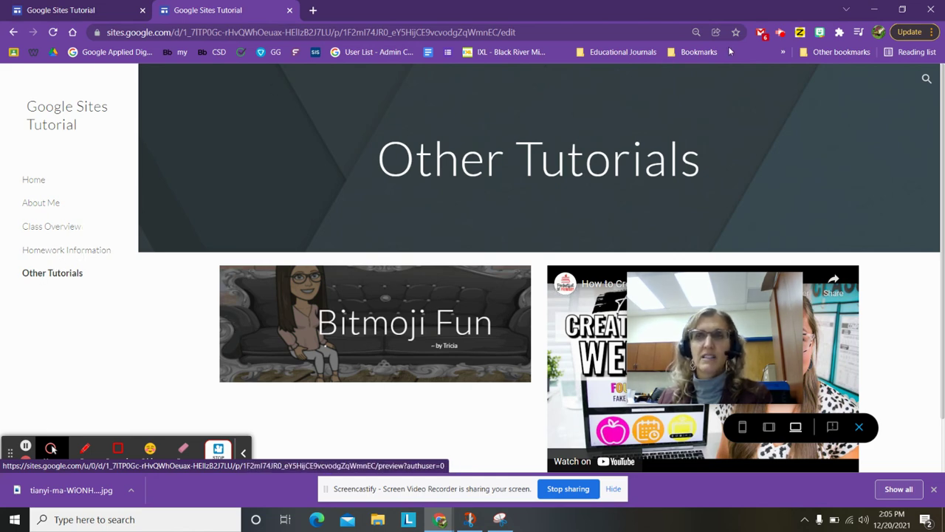
# Return to the site editor and undo the last two actions.
pyautogui.click(110, 14)
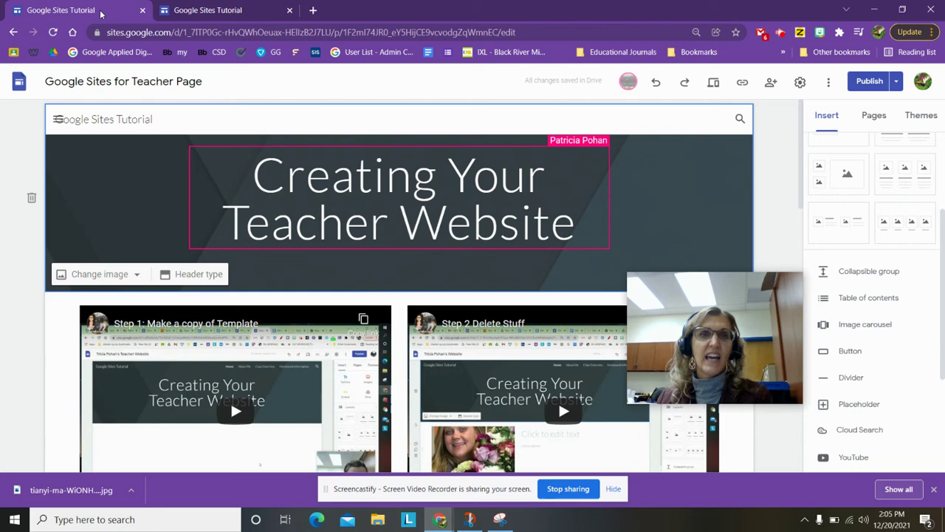
pyautogui.click(800, 83)
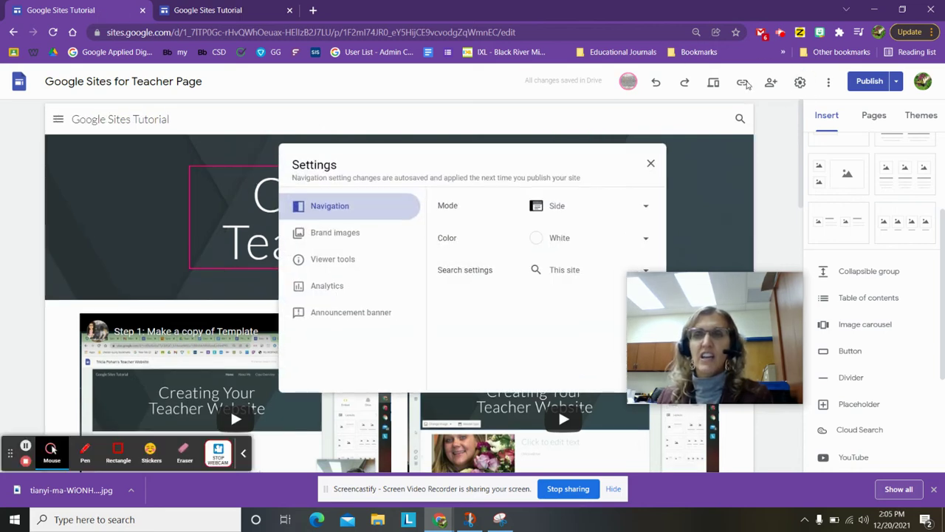
pyautogui.click(656, 82)
pyautogui.click(656, 83)
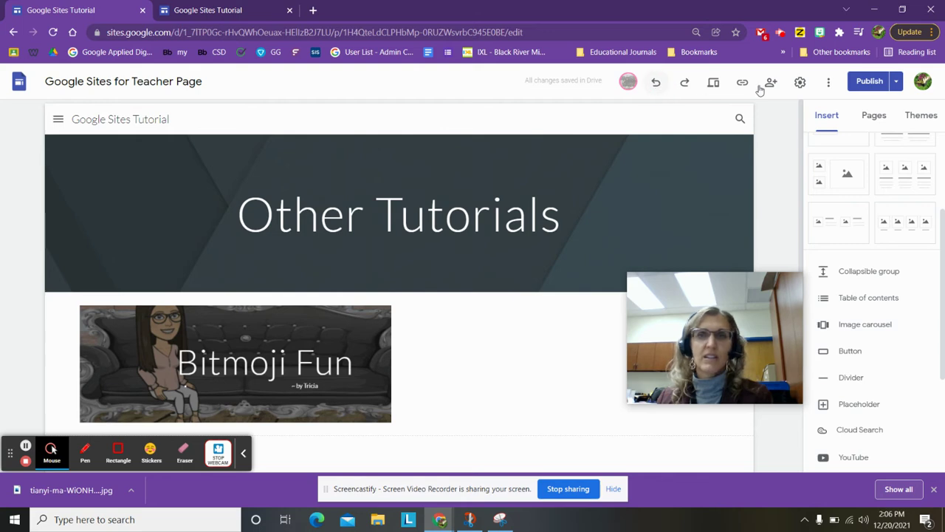
# Set the navigation mode back to Top with Transparent colour.
pyautogui.click(798, 83)
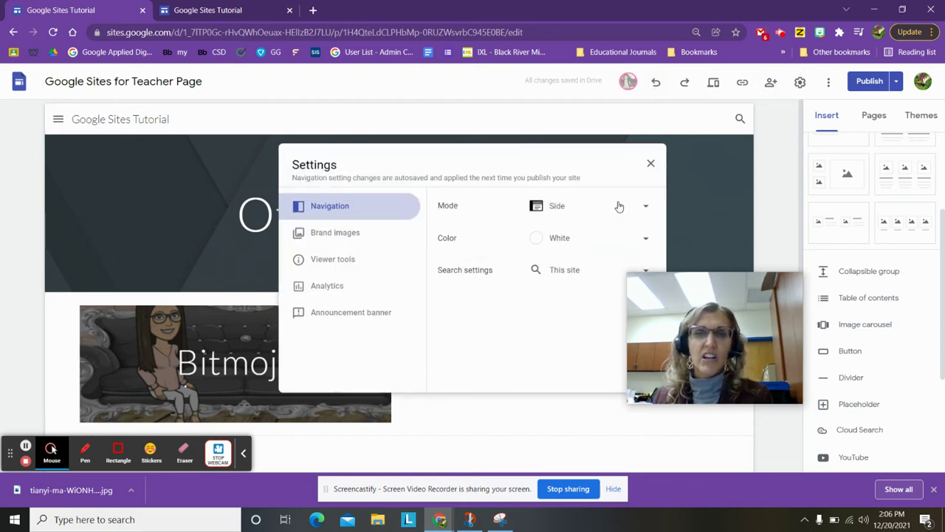
pyautogui.click(619, 207)
pyautogui.click(602, 182)
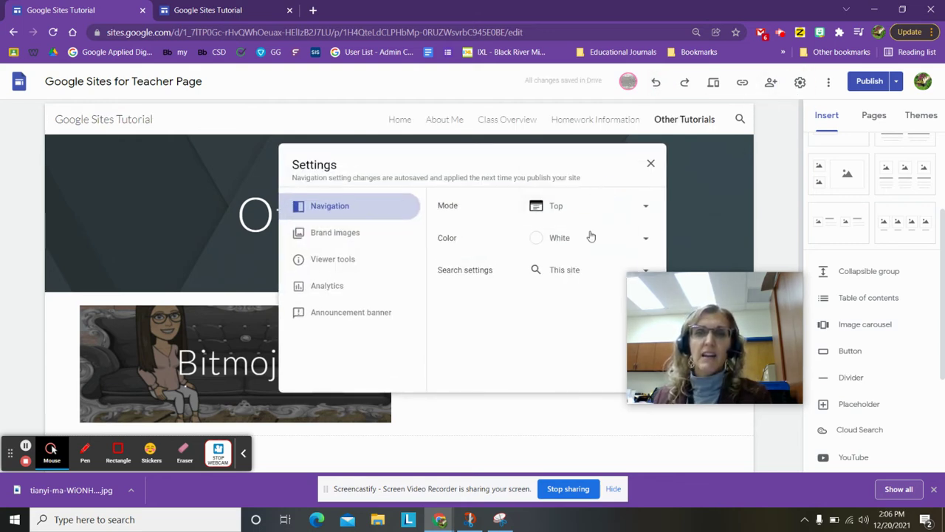
pyautogui.click(590, 237)
pyautogui.click(595, 213)
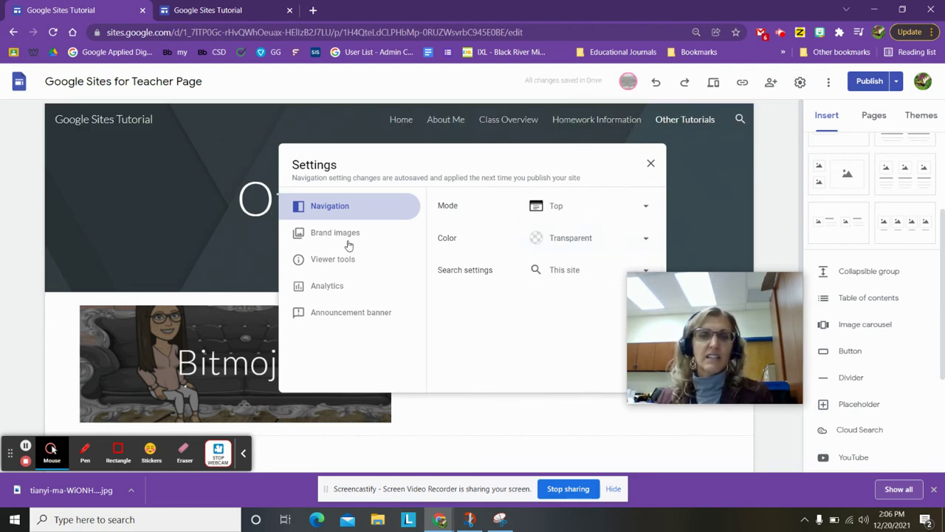
# Close settings and use Add logo in the header to reach the brand images options.
pyautogui.click(651, 166)
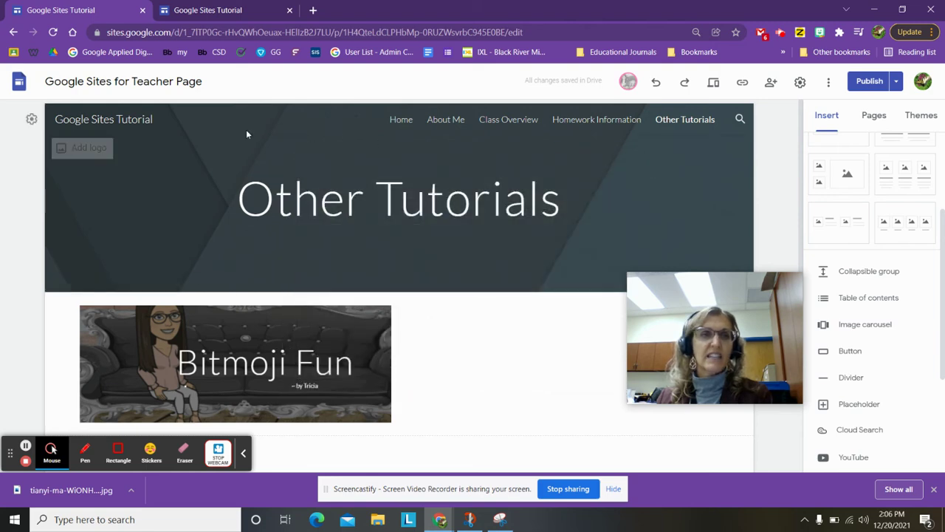
pyautogui.click(88, 147)
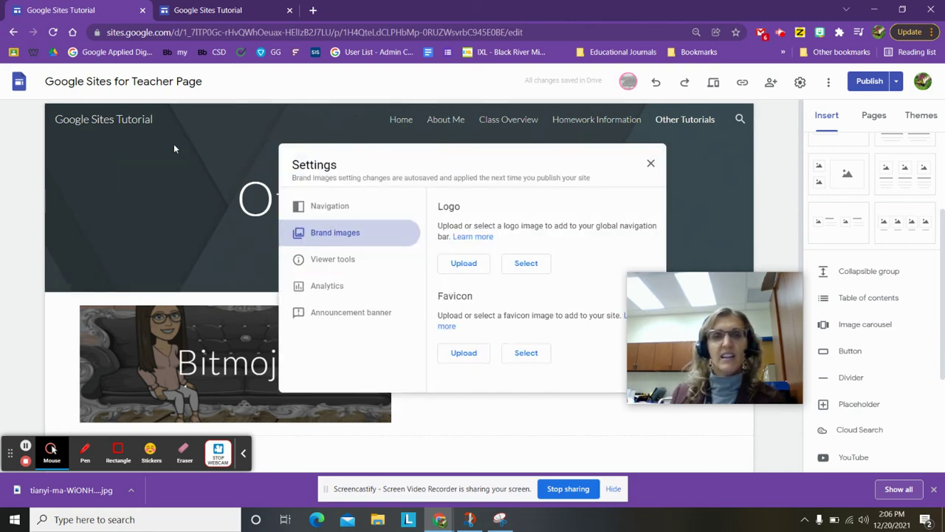